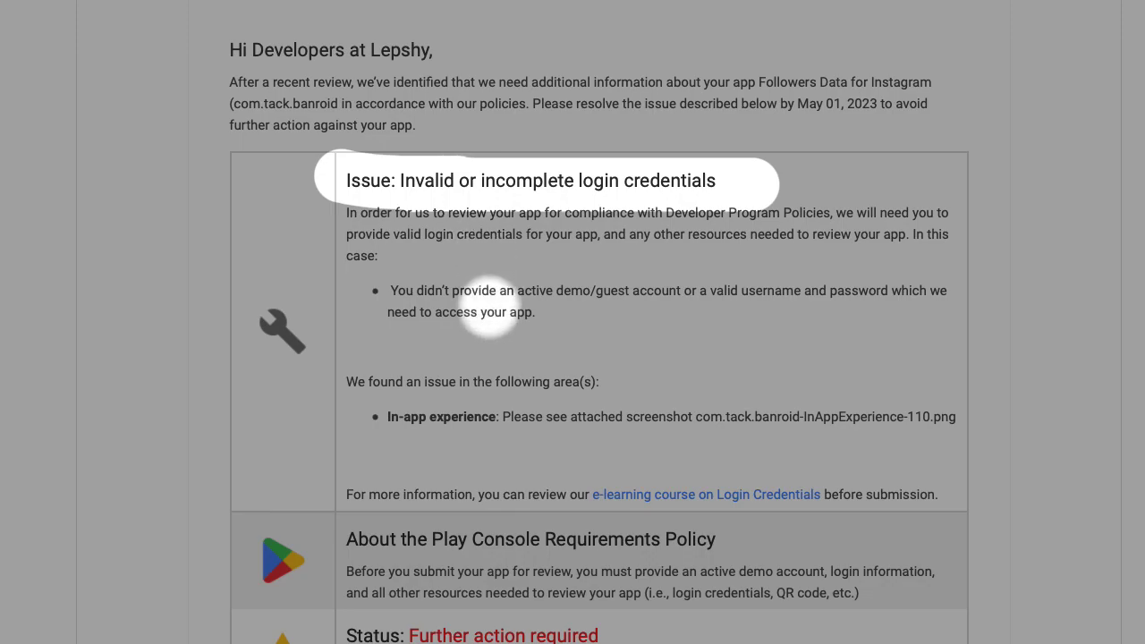
Scroll through the Gmail policy warning about missing login credentials.
{"action": "scroll", "coordinate": [541, 331], "scroll_direction": "down", "scroll_amount": 3}
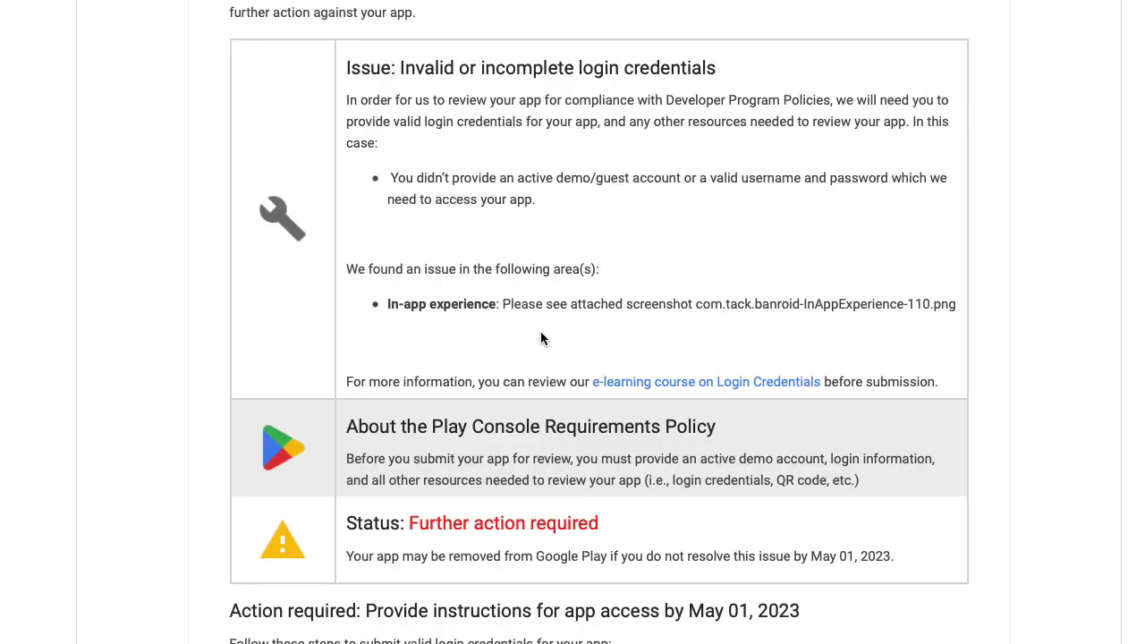
{"action": "scroll", "coordinate": [539, 333], "scroll_direction": "down", "scroll_amount": 4}
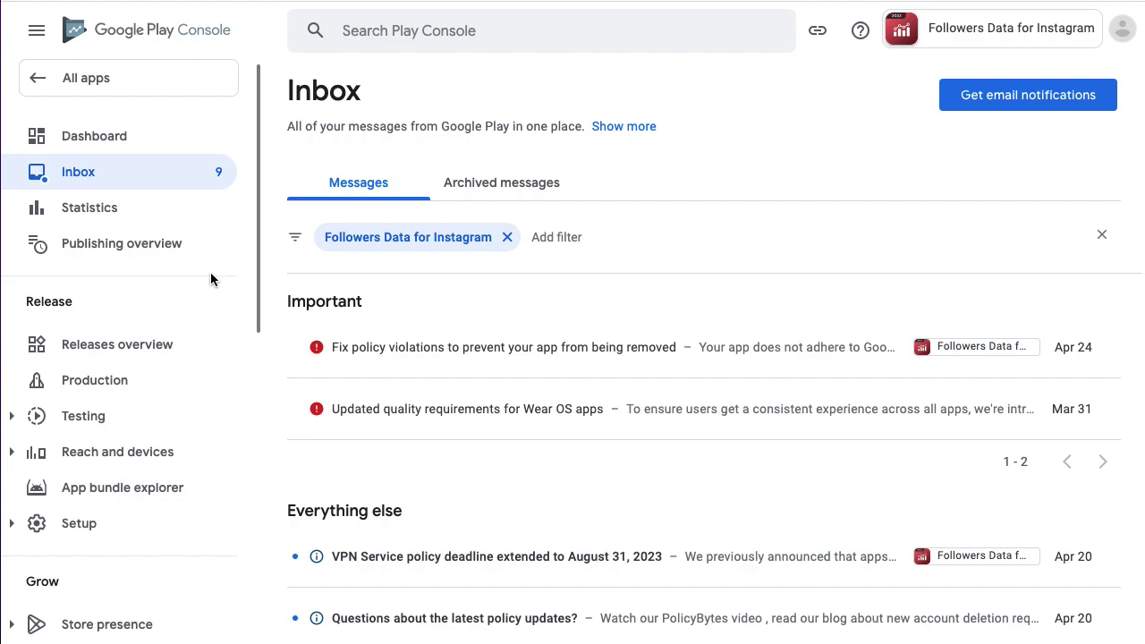
Open the App access declaration from App content's Actioned declarations list.
{"action": "scroll", "coordinate": [212, 280], "scroll_direction": "down", "scroll_amount": 10}
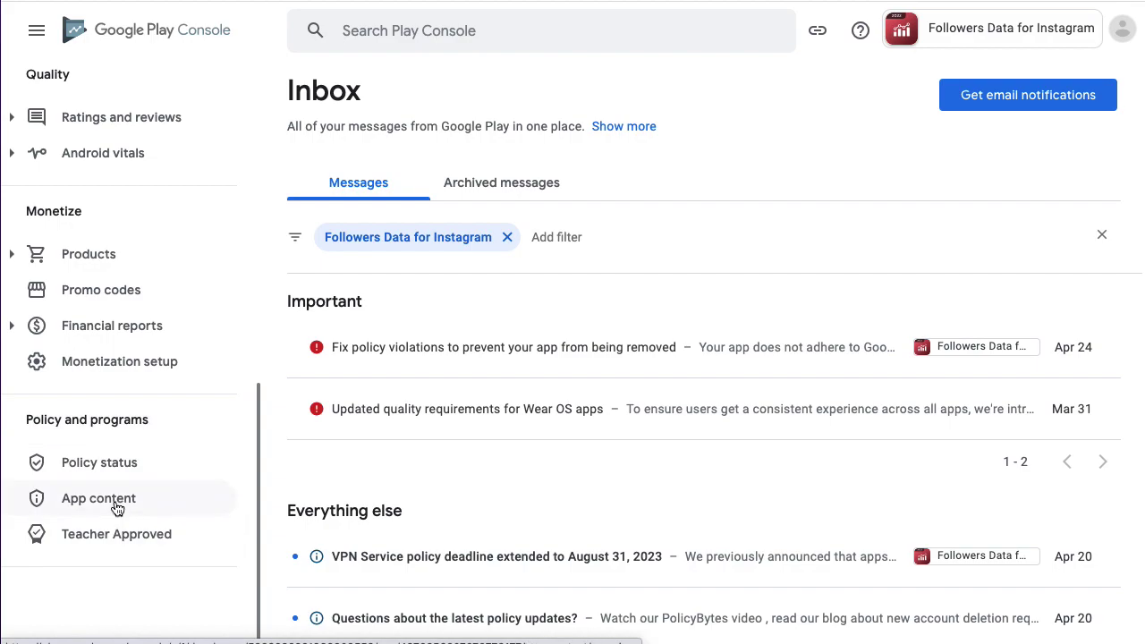
{"action": "left_click", "coordinate": [107, 499]}
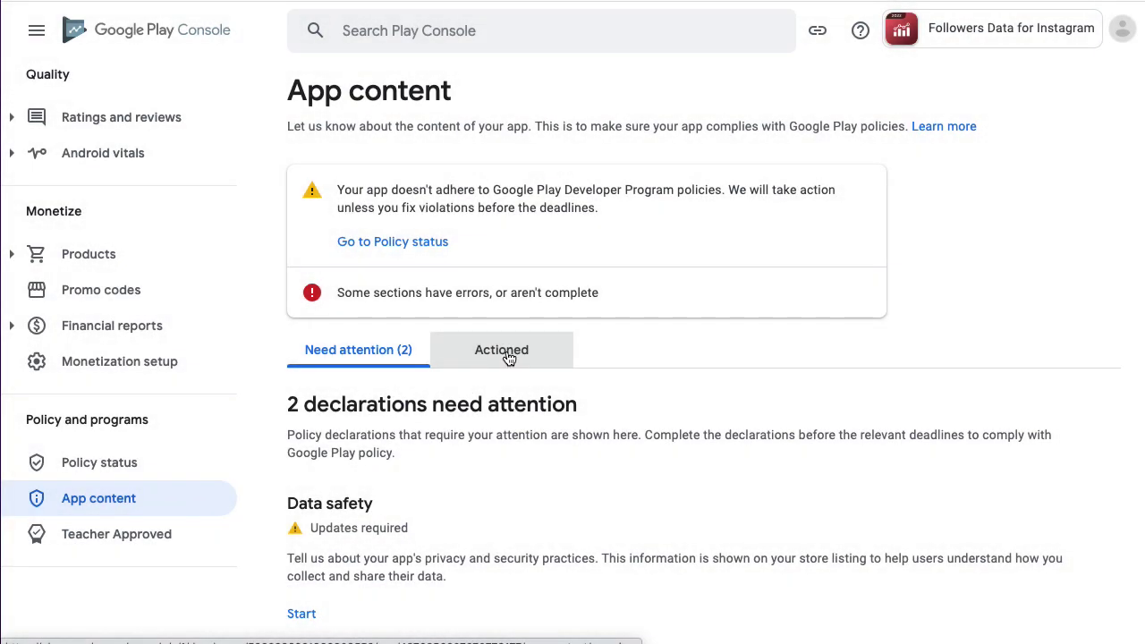
{"action": "left_click", "coordinate": [509, 354]}
{"action": "scroll", "coordinate": [652, 404], "scroll_direction": "down", "scroll_amount": 3}
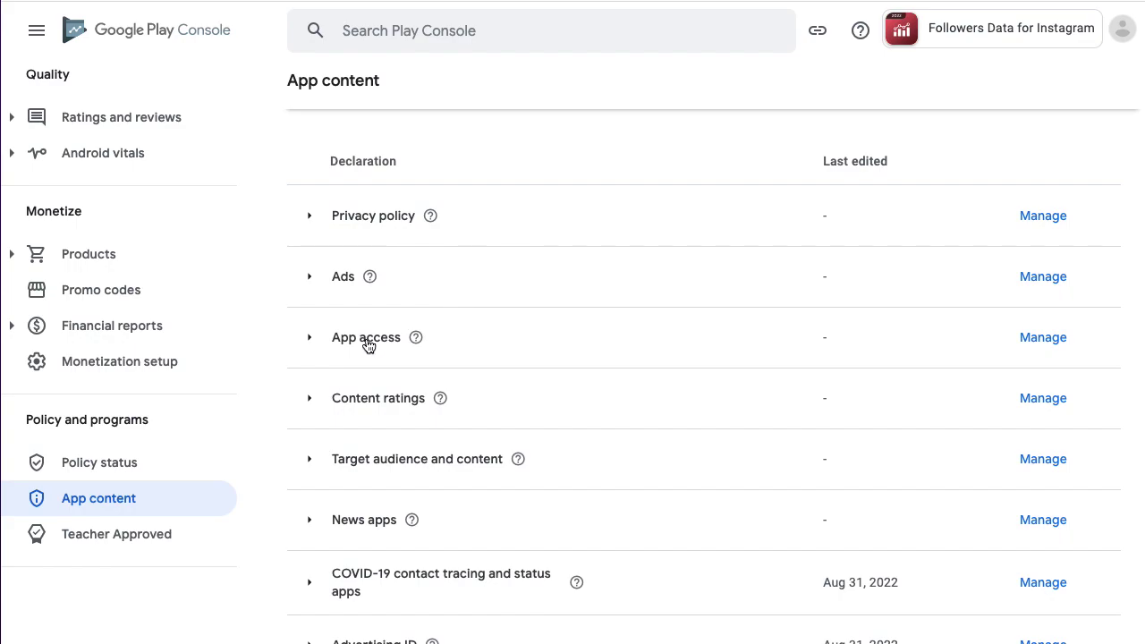
{"action": "left_click", "coordinate": [1042, 340]}
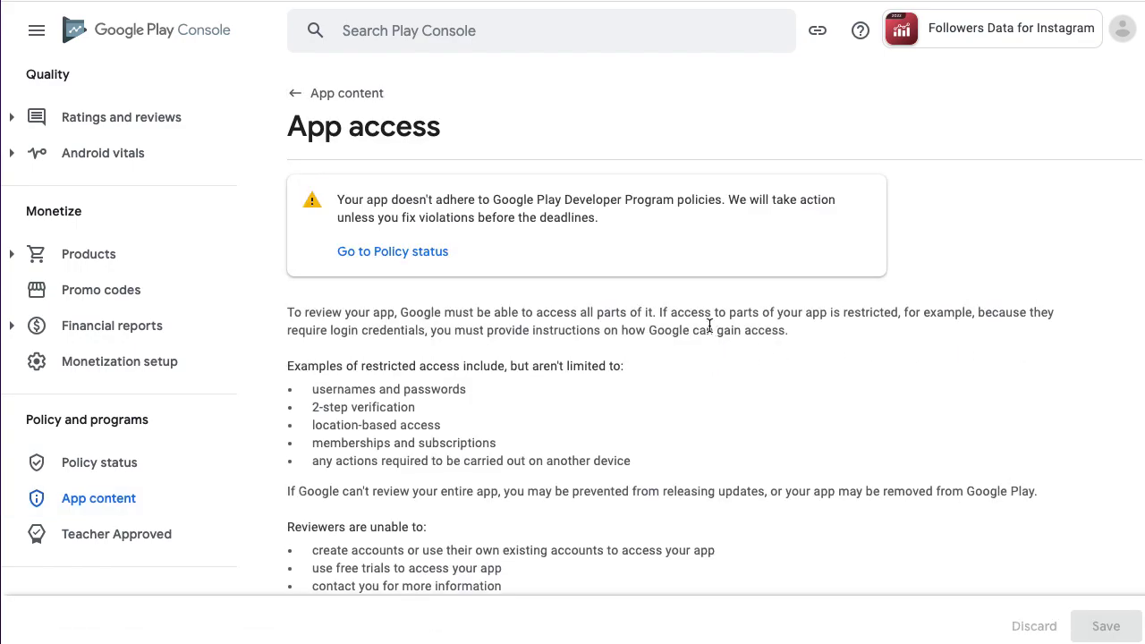
Mark all or some functionality as restricted, allow Google to test with credentials, and begin new instructions.
{"action": "scroll", "coordinate": [708, 326], "scroll_direction": "down", "scroll_amount": 3}
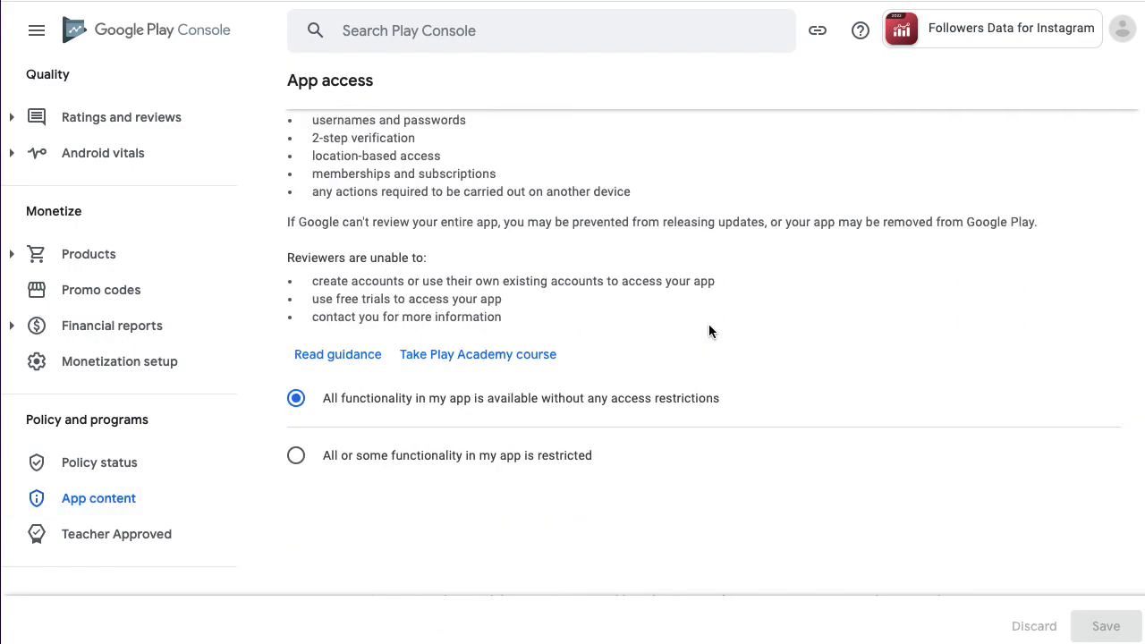
{"action": "scroll", "coordinate": [698, 319], "scroll_direction": "down", "scroll_amount": 1}
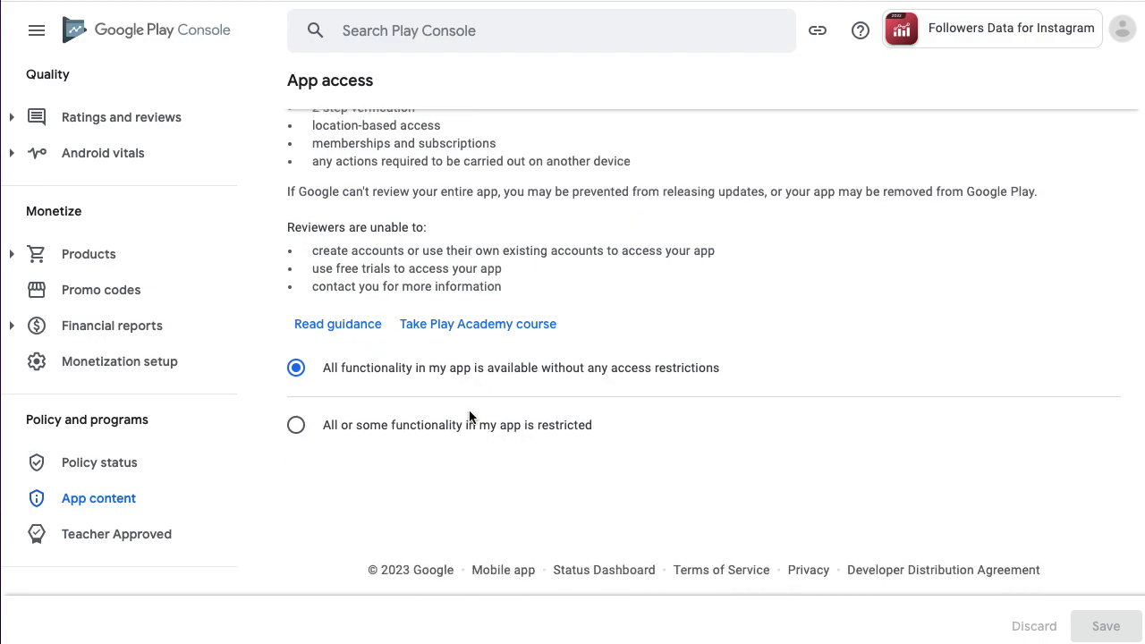
{"action": "left_click", "coordinate": [296, 426]}
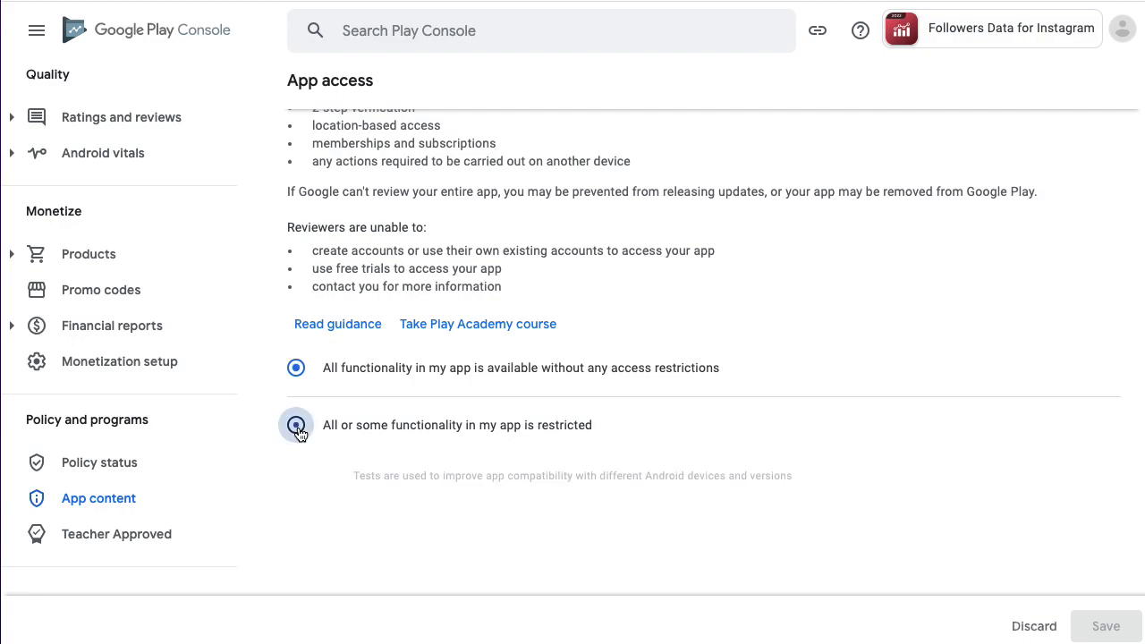
{"action": "scroll", "coordinate": [585, 422], "scroll_direction": "down", "scroll_amount": 2}
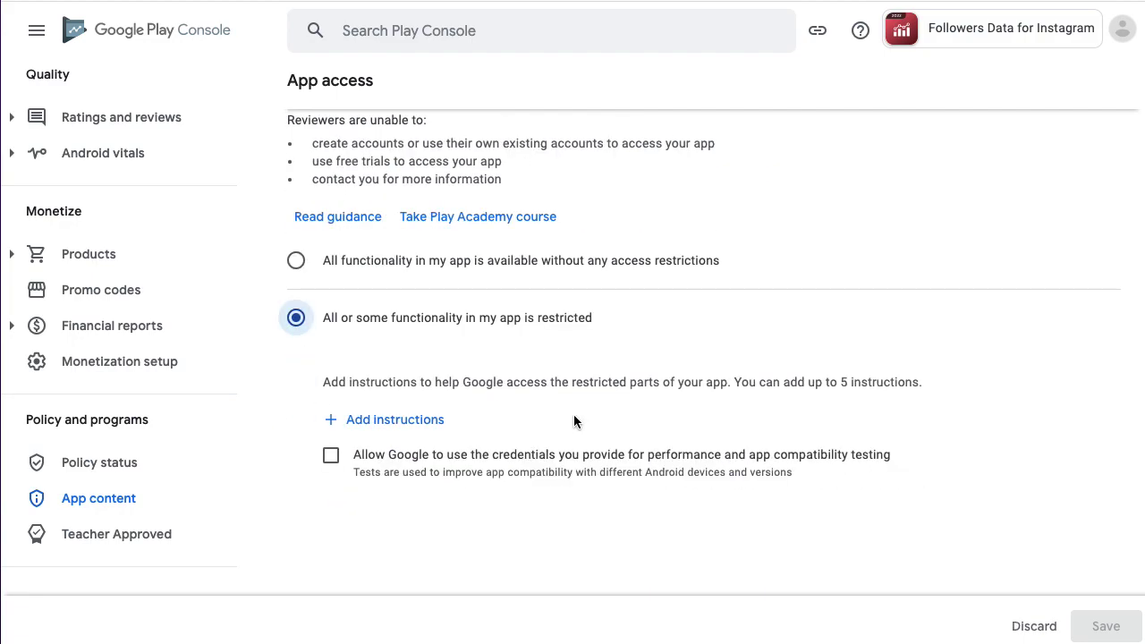
{"action": "scroll", "coordinate": [574, 422], "scroll_direction": "down", "scroll_amount": 1}
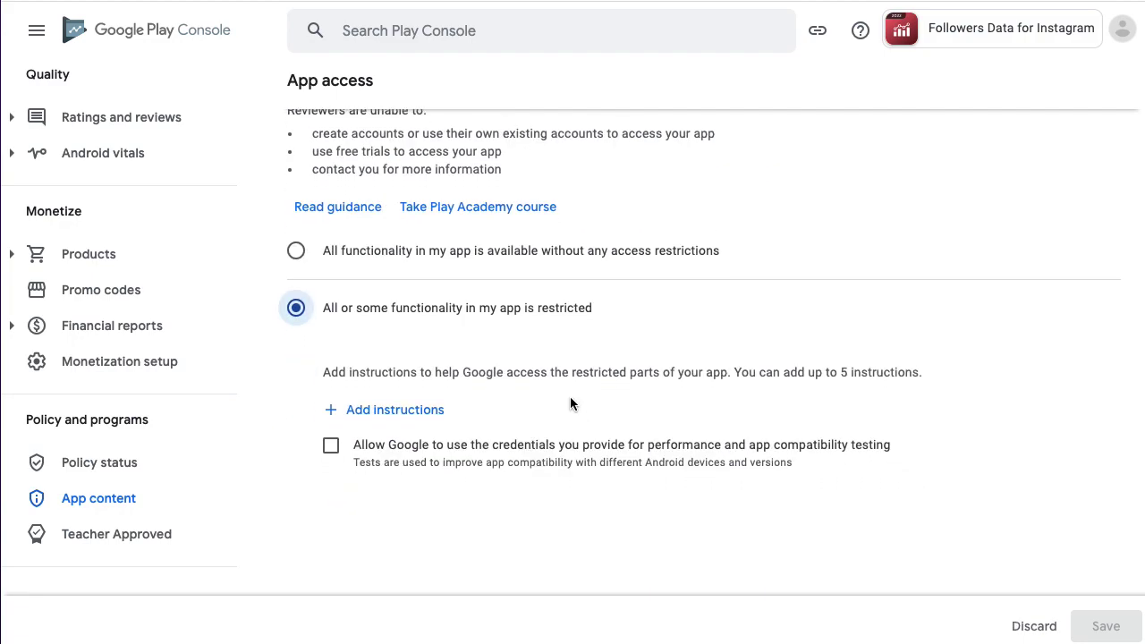
{"action": "left_click", "coordinate": [332, 454]}
{"action": "scroll", "coordinate": [686, 402], "scroll_direction": "down", "scroll_amount": 1}
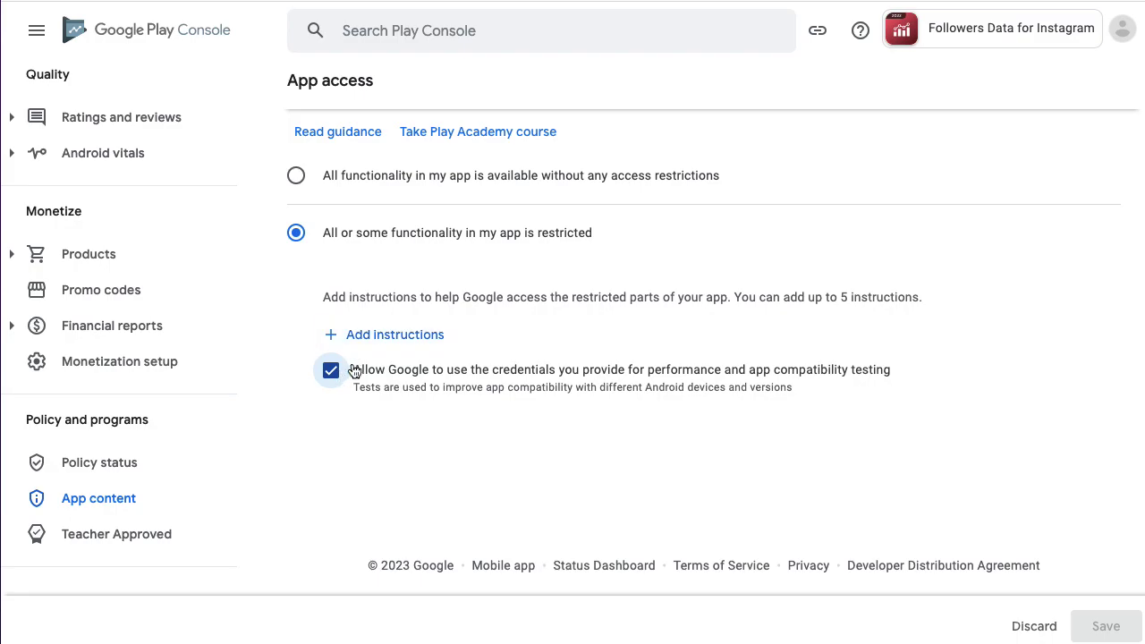
{"action": "left_click", "coordinate": [377, 338]}
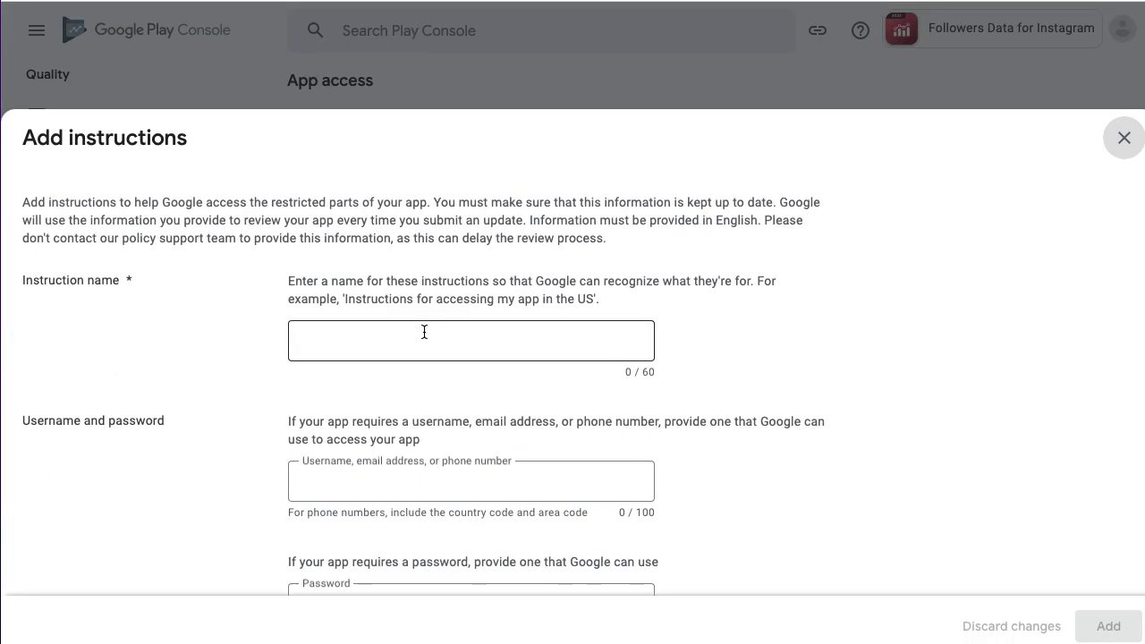
Name the instructions 'Instructions for accessing my app'.
{"action": "scroll", "coordinate": [412, 330], "scroll_direction": "down", "scroll_amount": 4}
{"action": "scroll", "coordinate": [400, 329], "scroll_direction": "up", "scroll_amount": 5}
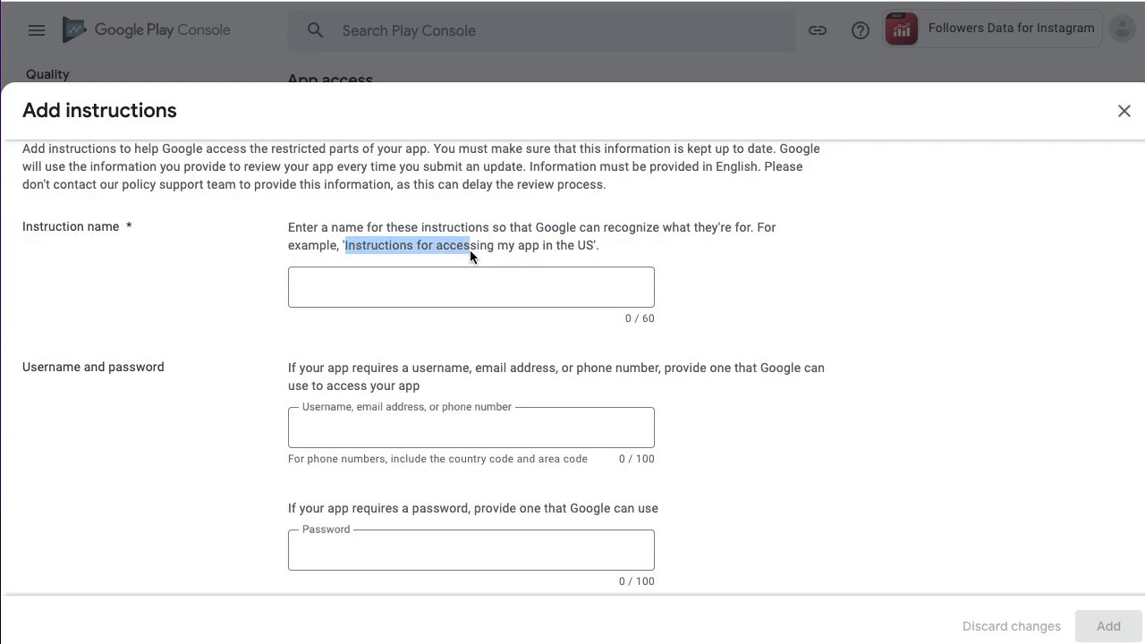
{"action": "left_click_drag", "start_coordinate": [471, 251], "coordinate": [551, 251]}
{"action": "key", "text": "ctrl+c"}
{"action": "left_click", "coordinate": [361, 288]}
{"action": "key", "text": "ctrl+v"}
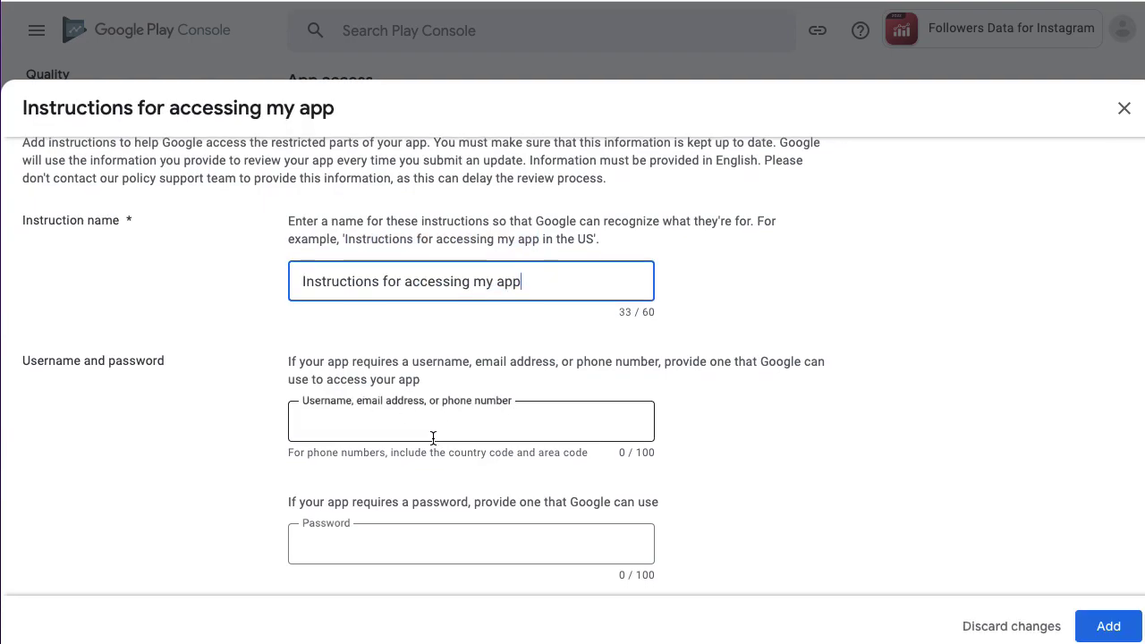
Enter the test account's username and password.
{"action": "scroll", "coordinate": [430, 437], "scroll_direction": "down", "scroll_amount": 2}
{"action": "left_click", "coordinate": [344, 336]}
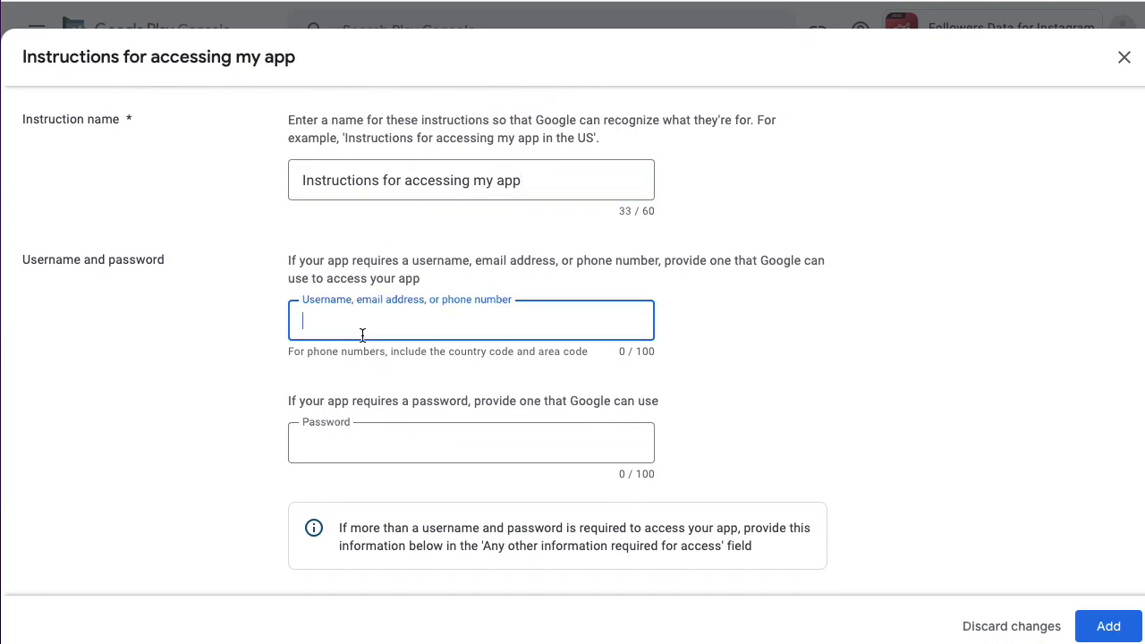
{"action": "type", "text": "username"}
{"action": "left_click", "coordinate": [366, 439]}
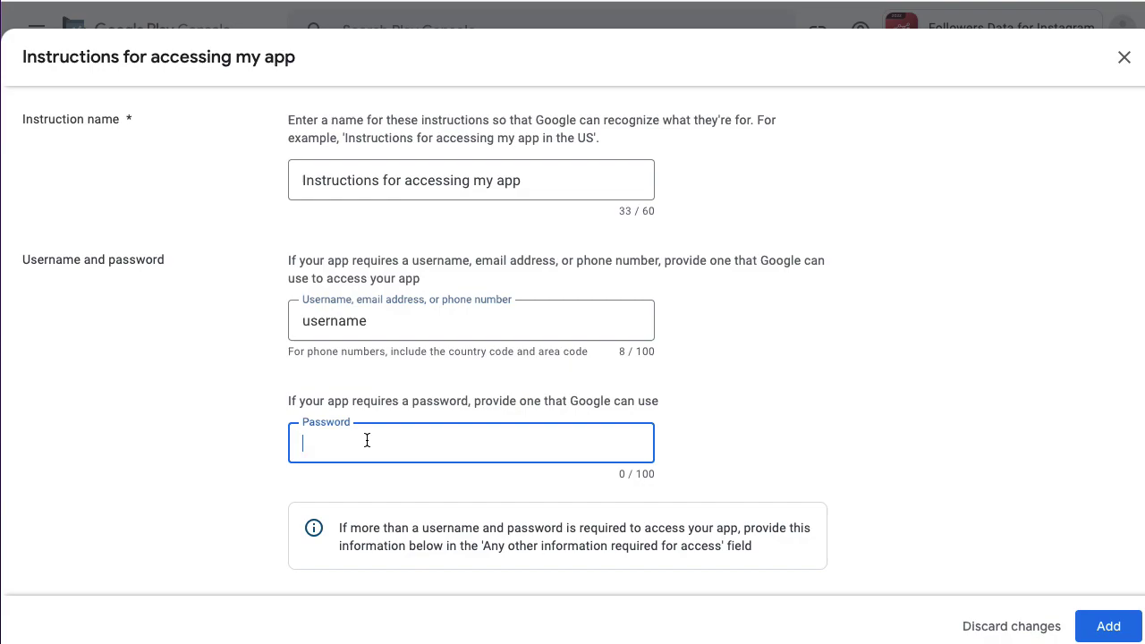
{"action": "type", "text": "pass"}
{"action": "scroll", "coordinate": [673, 367], "scroll_direction": "down", "scroll_amount": 3}
{"action": "scroll", "coordinate": [673, 370], "scroll_direction": "down", "scroll_amount": 6}
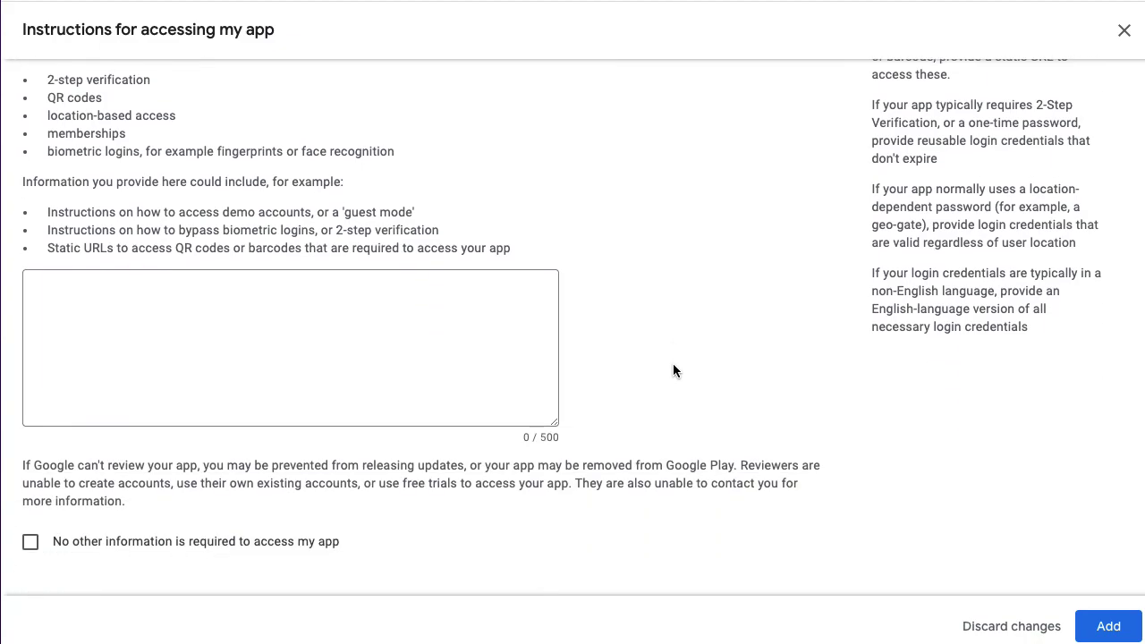
Confirm no other information is required to access the app and add the instructions.
{"action": "scroll", "coordinate": [652, 360], "scroll_direction": "up", "scroll_amount": 2}
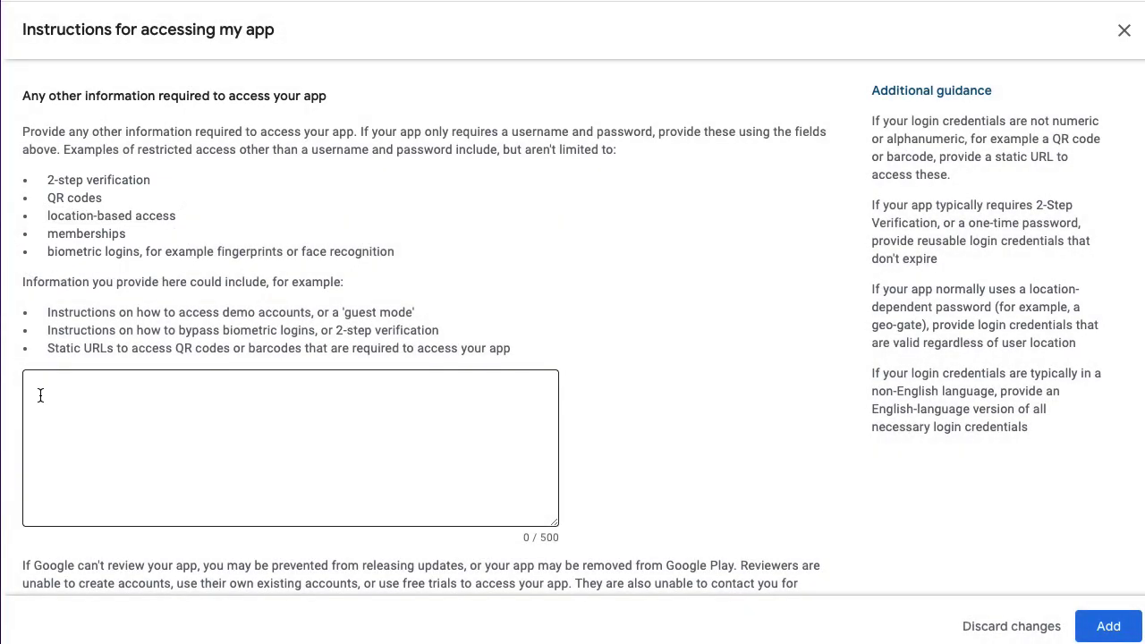
{"action": "scroll", "coordinate": [140, 388], "scroll_direction": "down", "scroll_amount": 3}
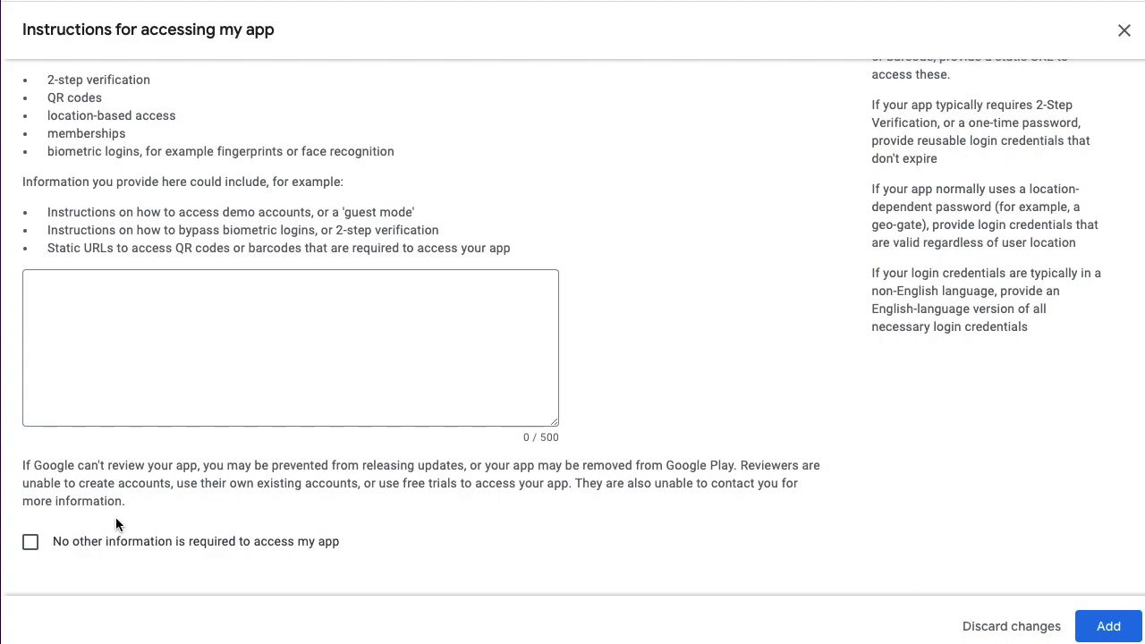
{"action": "left_click", "coordinate": [32, 543]}
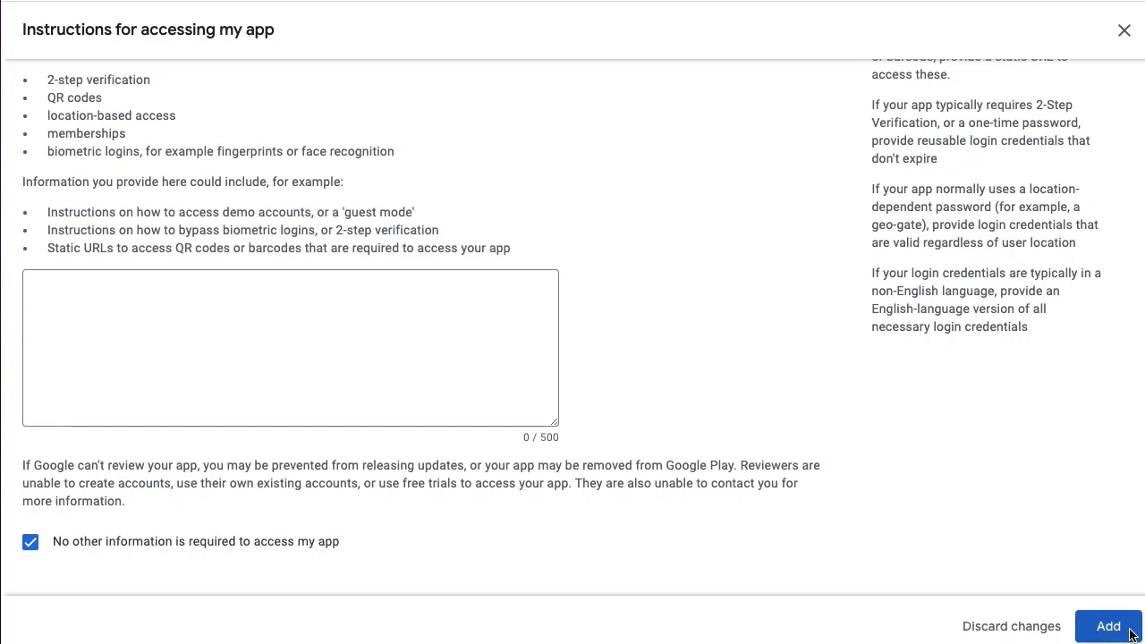
{"action": "left_click", "coordinate": [1109, 629]}
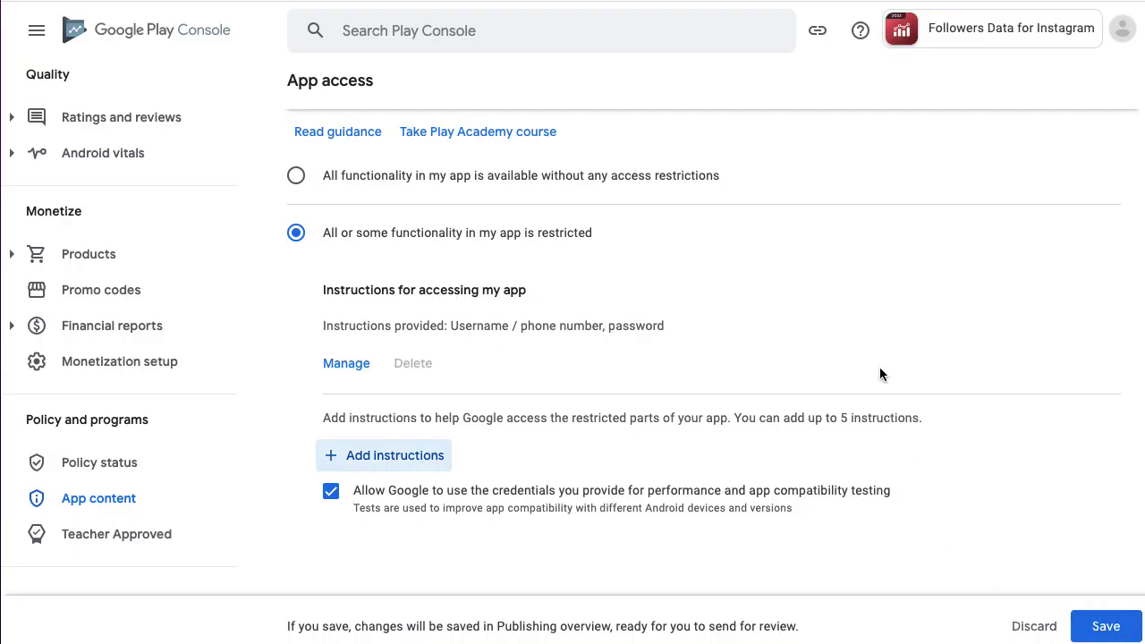
Save the App access changes, go to Publishing overview, and advance through its intro guide.
{"action": "left_click", "coordinate": [1106, 626]}
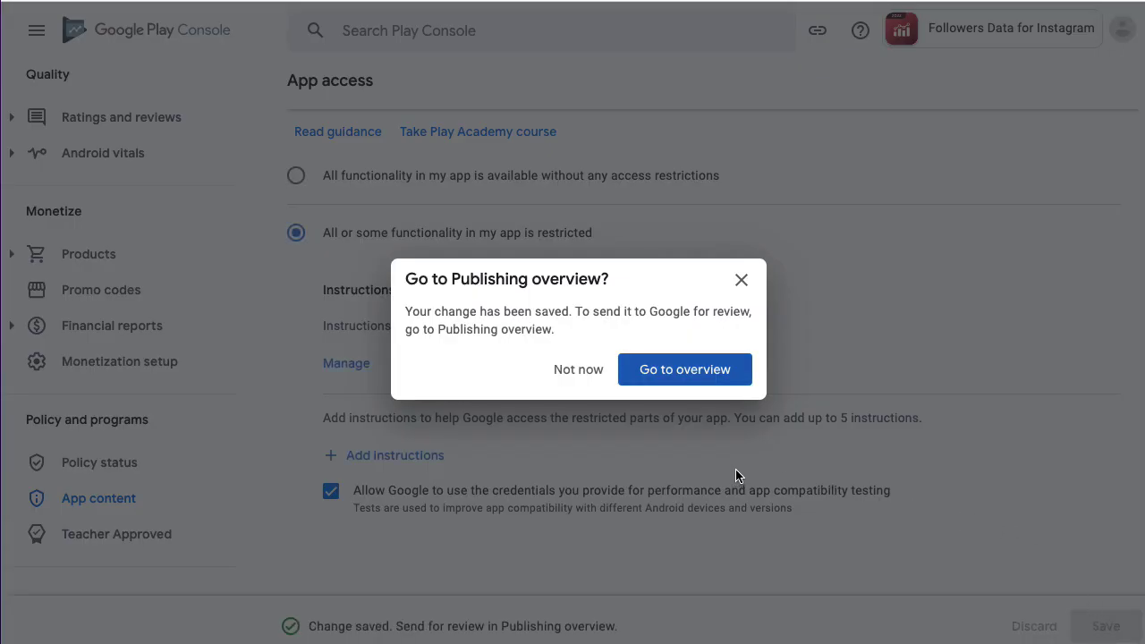
{"action": "left_click", "coordinate": [686, 372]}
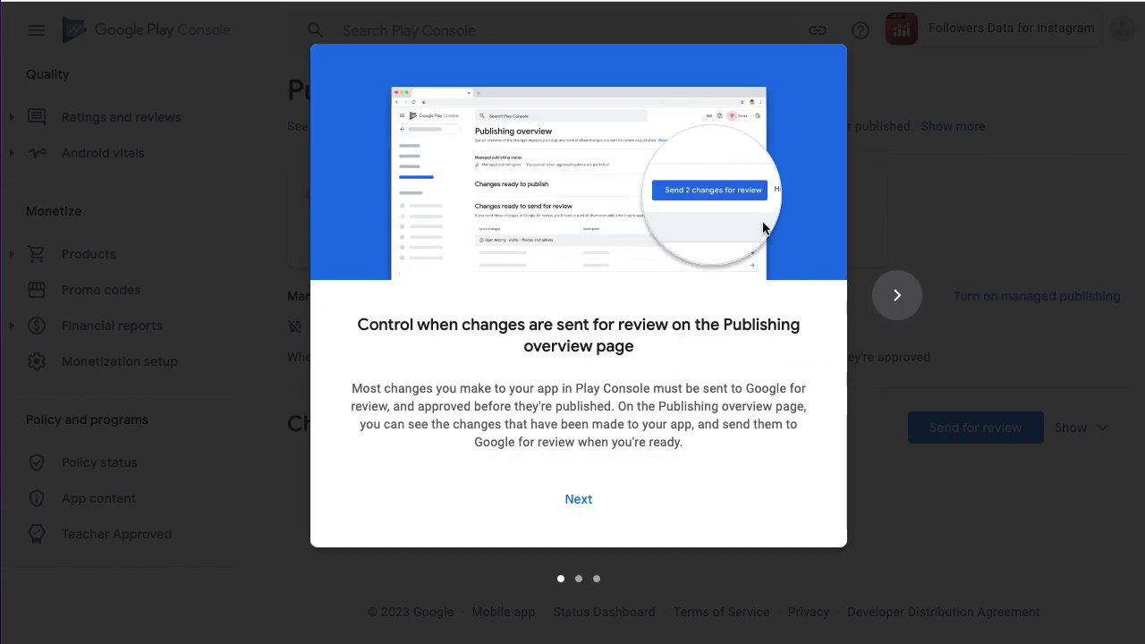
{"action": "left_click", "coordinate": [580, 501]}
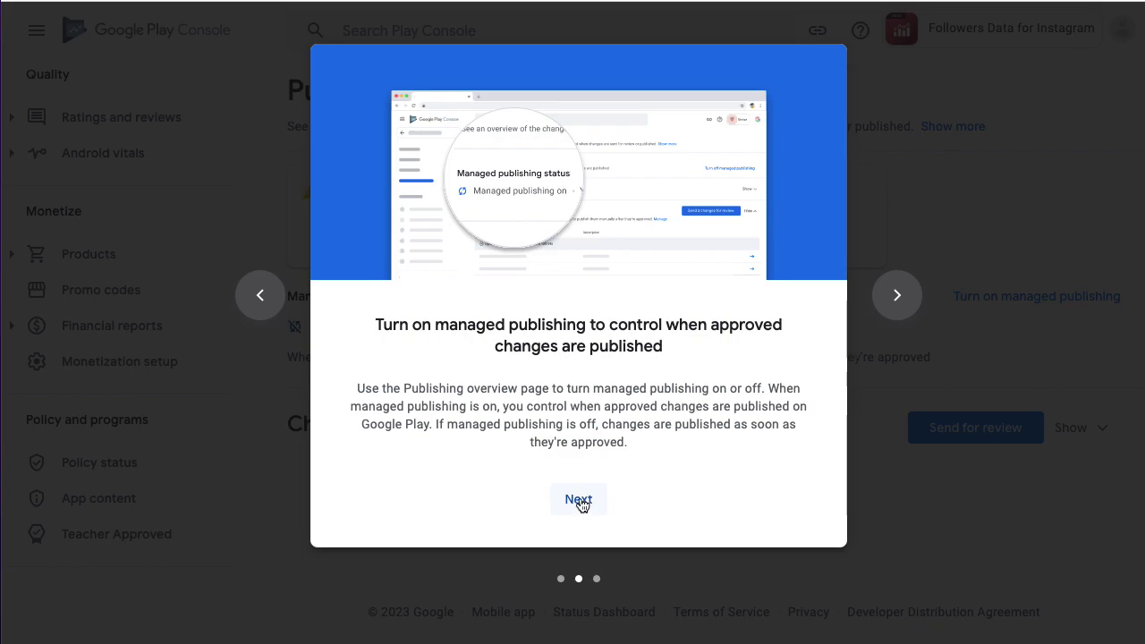
{"action": "left_click", "coordinate": [579, 500]}
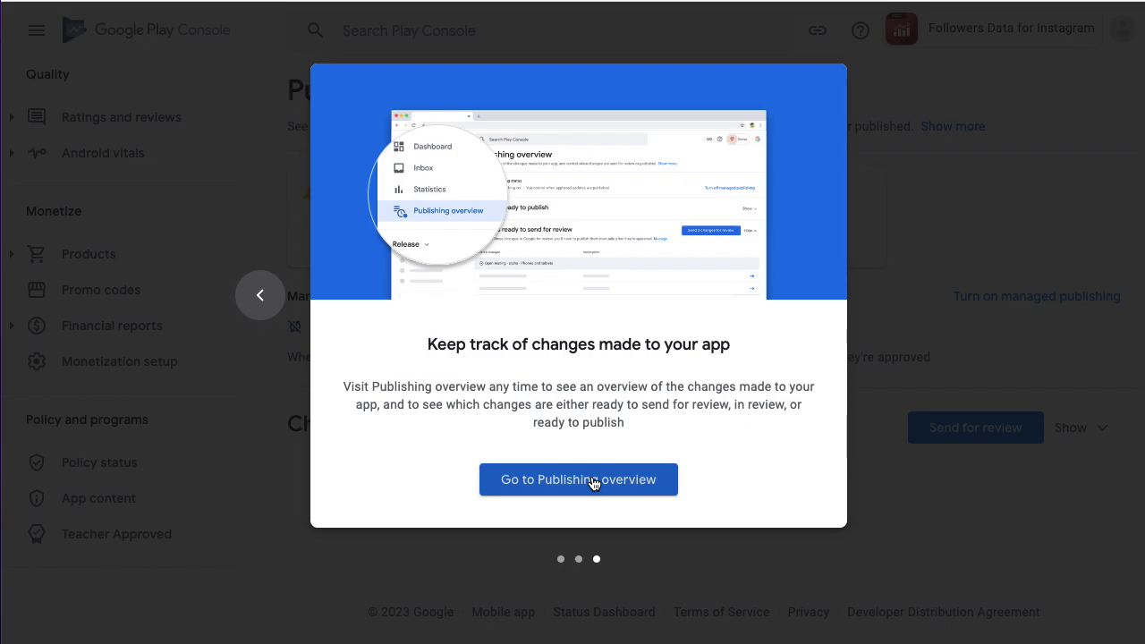
Dismiss the intro guide to reveal Publishing overview with changes ready for review.
{"action": "left_click", "coordinate": [593, 481]}
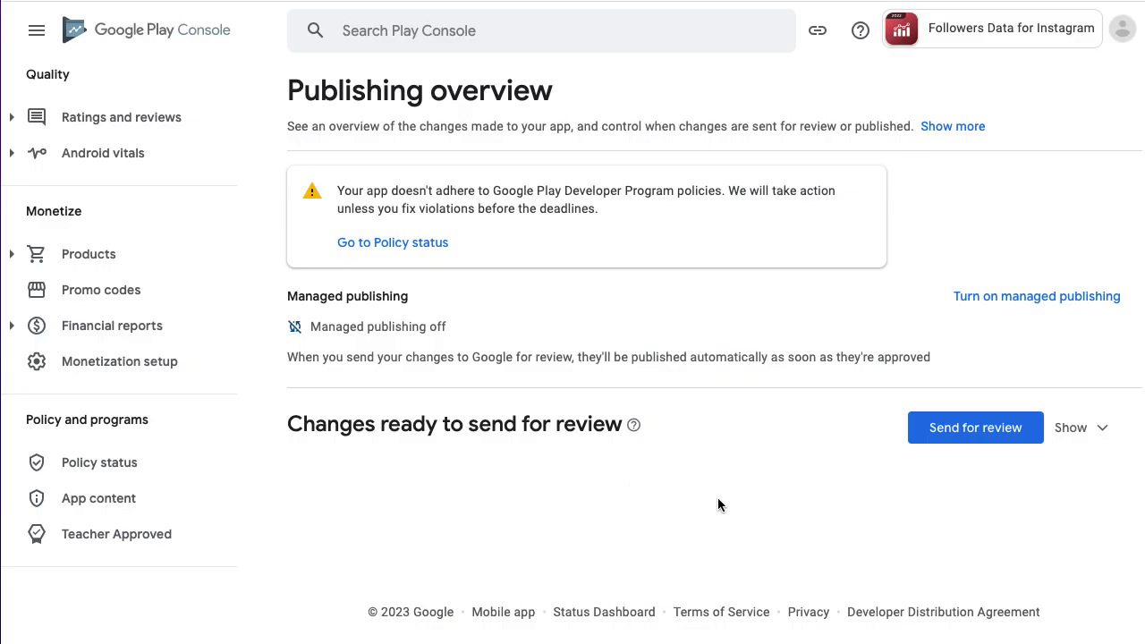